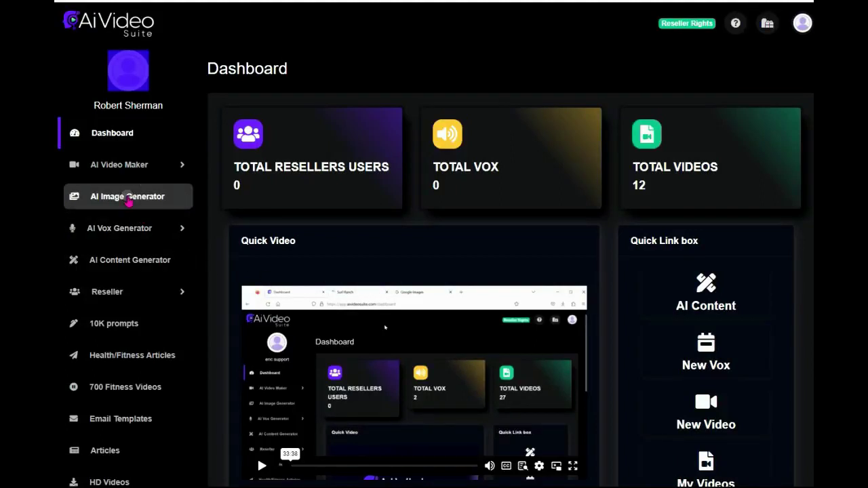
# - Start a new AI Whiteboard Video from the AI Video Maker sidebar menu
pyautogui.click(102, 164)
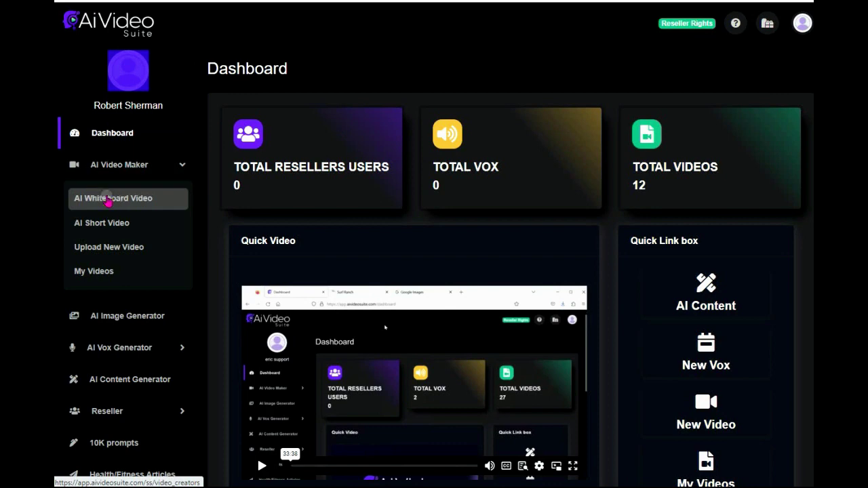
pyautogui.click(107, 197)
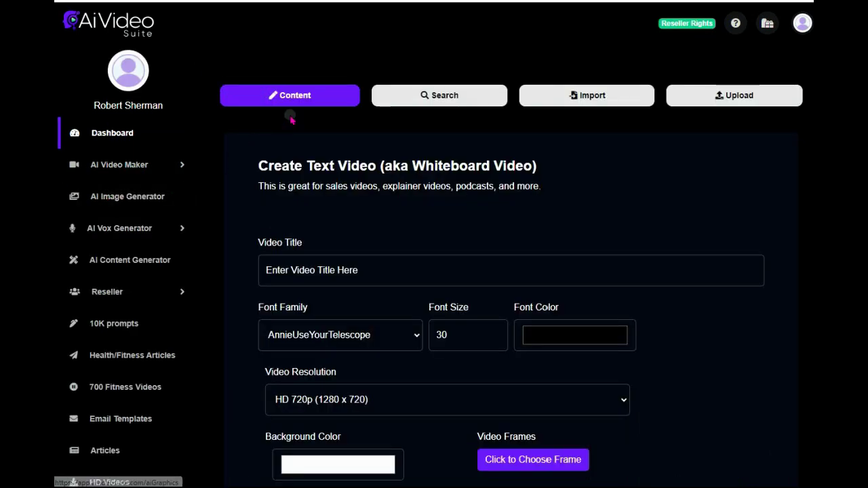
# - Title the video 'How to Evaluate a Treadmill Before You Buy', font size 45, Full HD 1080p
pyautogui.click(307, 269)
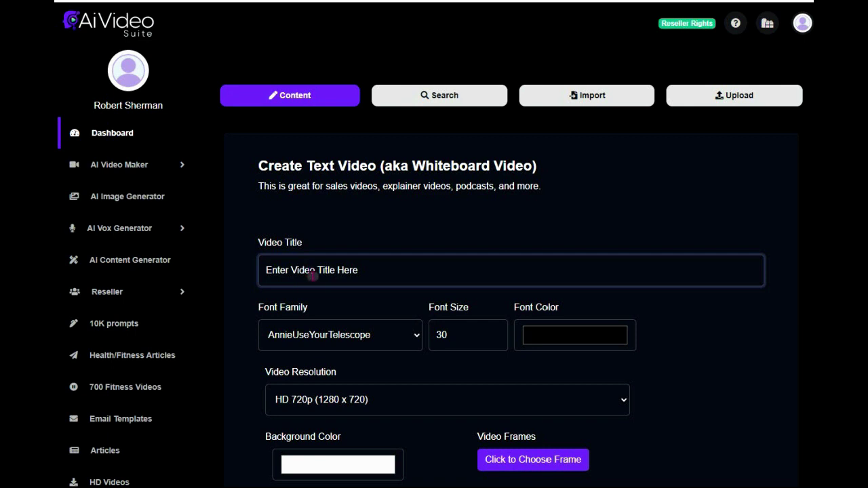
pyautogui.write('How to Evaluate a Treadmill Before You Buy')
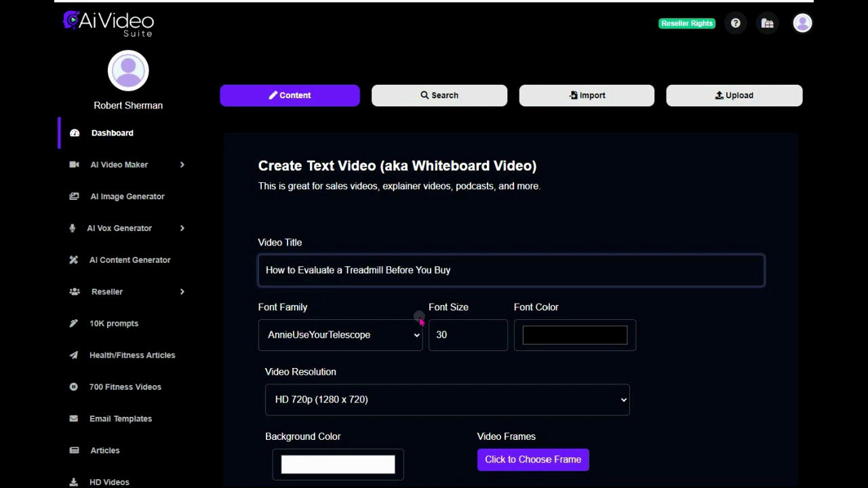
pyautogui.doubleClick(448, 334)
pyautogui.write('4')
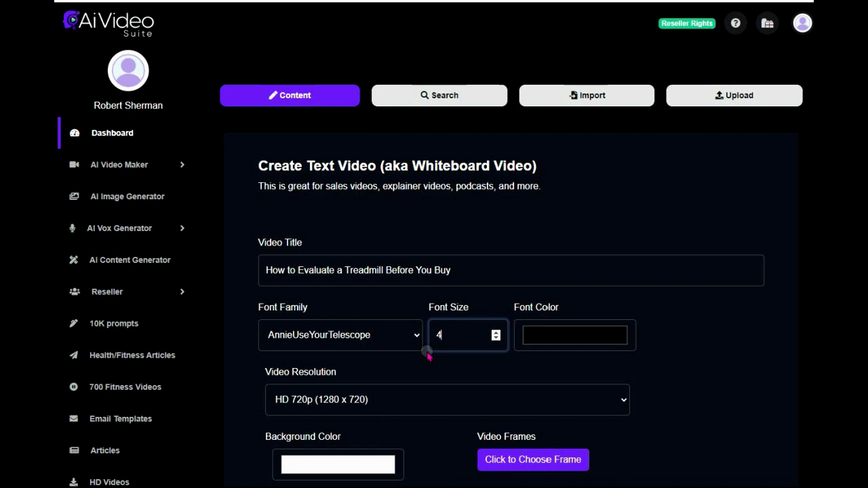
pyautogui.write('5')
pyautogui.scroll(-2, 463, 389)
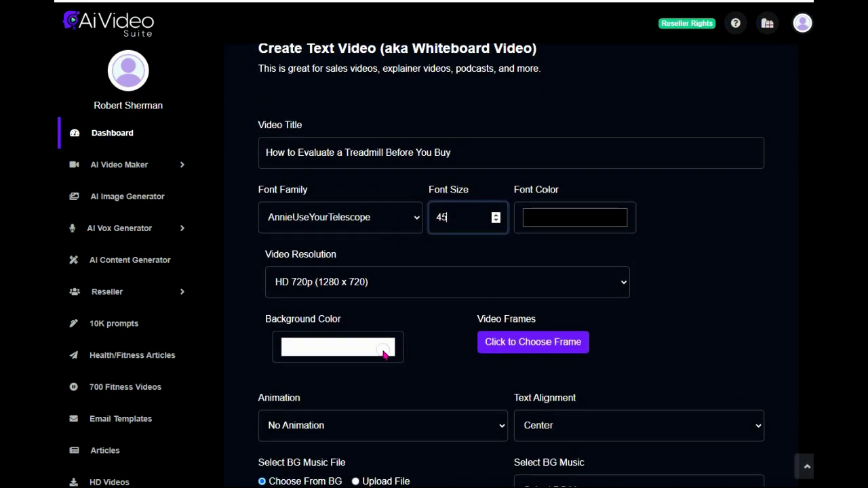
pyautogui.click(277, 287)
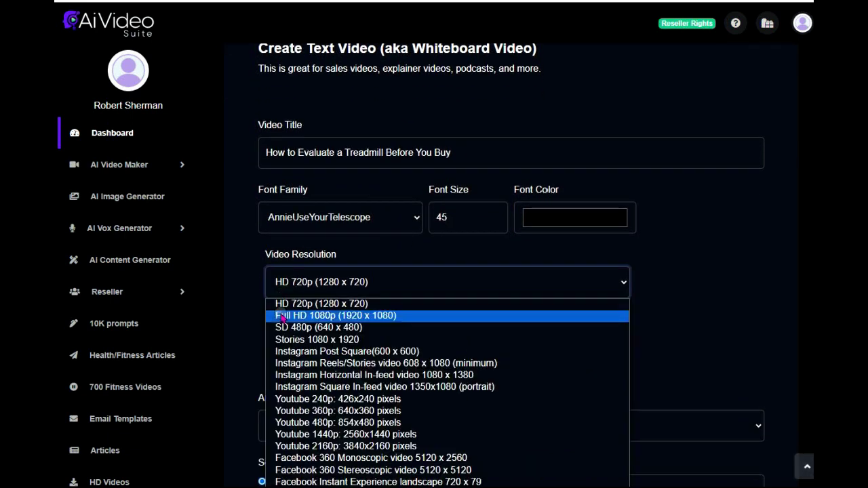
pyautogui.click(280, 315)
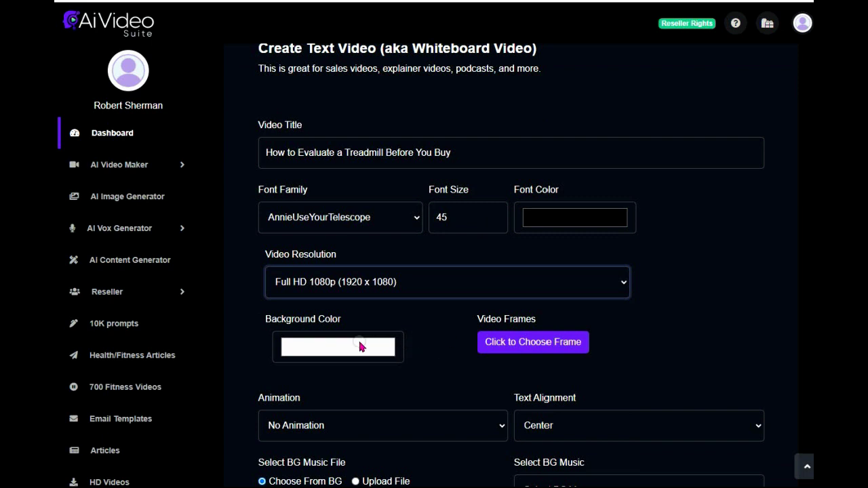
# - Upload Hydroponic.mp3 as background music at volume 0.05
pyautogui.scroll(-2, 339, 393)
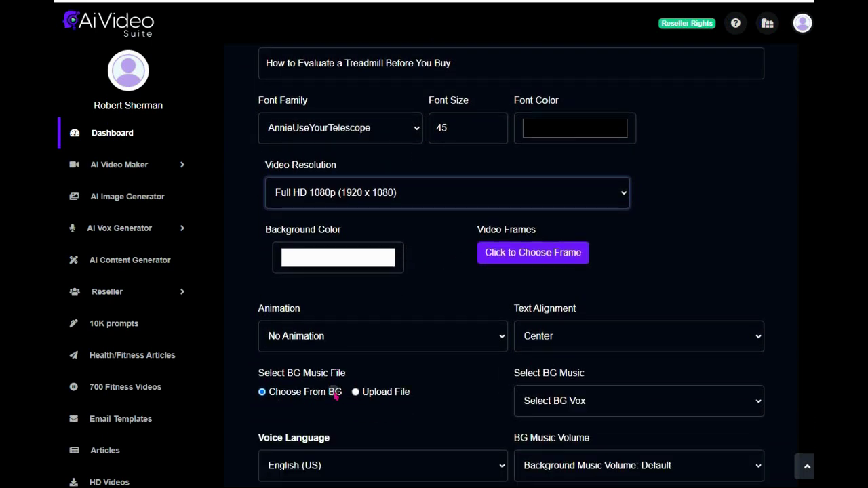
pyautogui.click(354, 362)
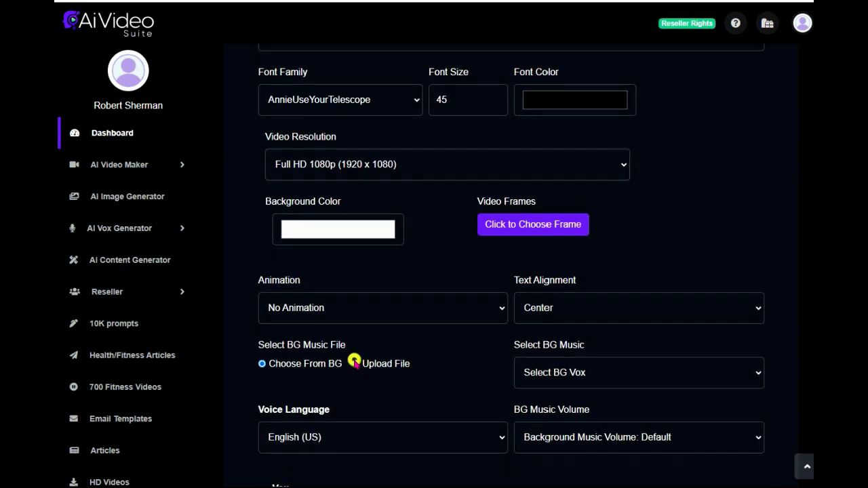
pyautogui.click(375, 362)
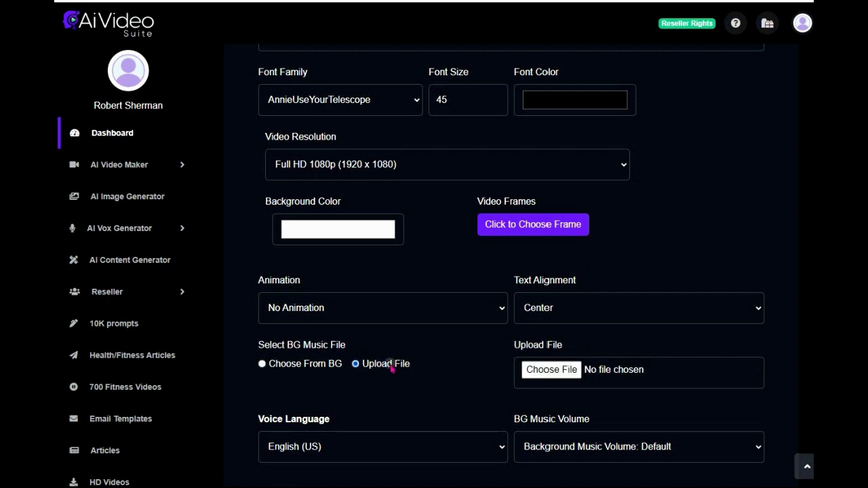
pyautogui.click(535, 366)
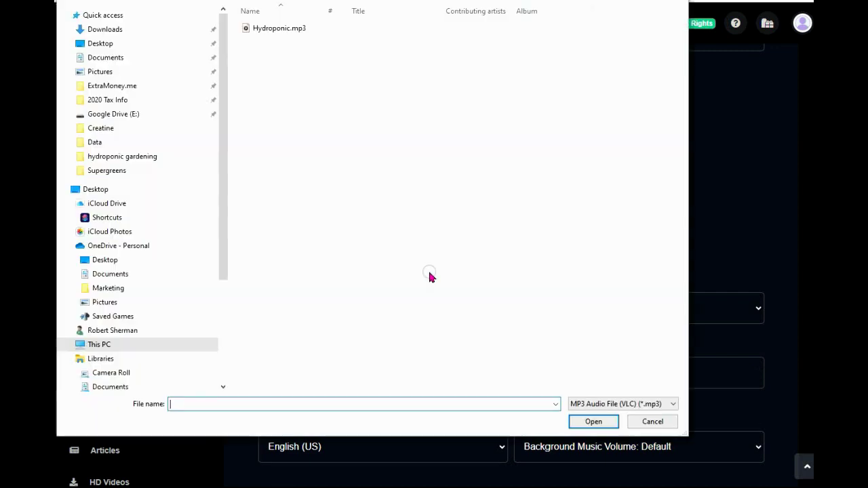
pyautogui.doubleClick(259, 30)
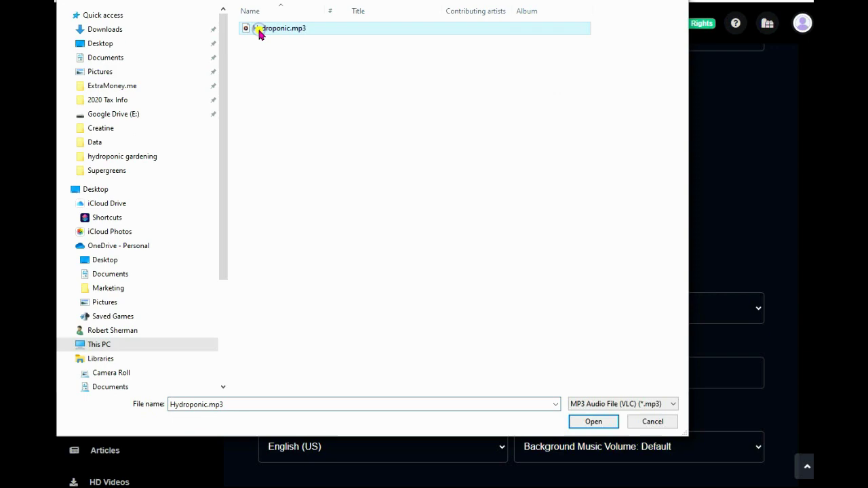
pyautogui.scroll(-3, 485, 331)
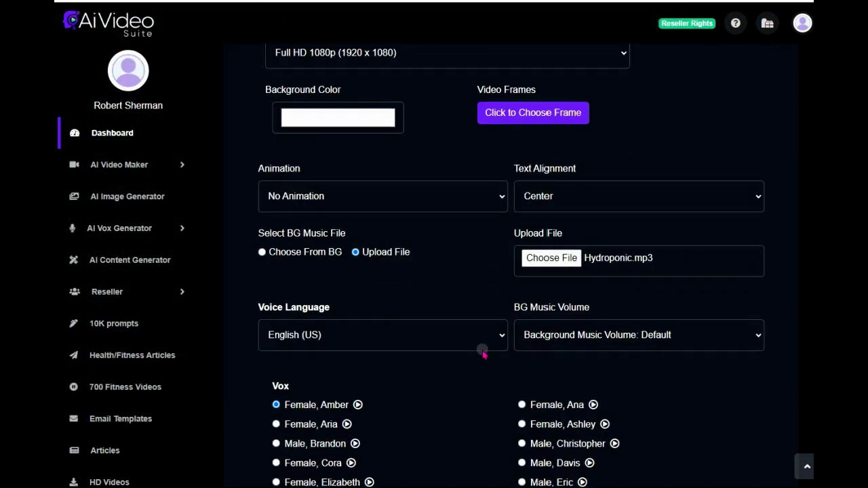
pyautogui.click(531, 271)
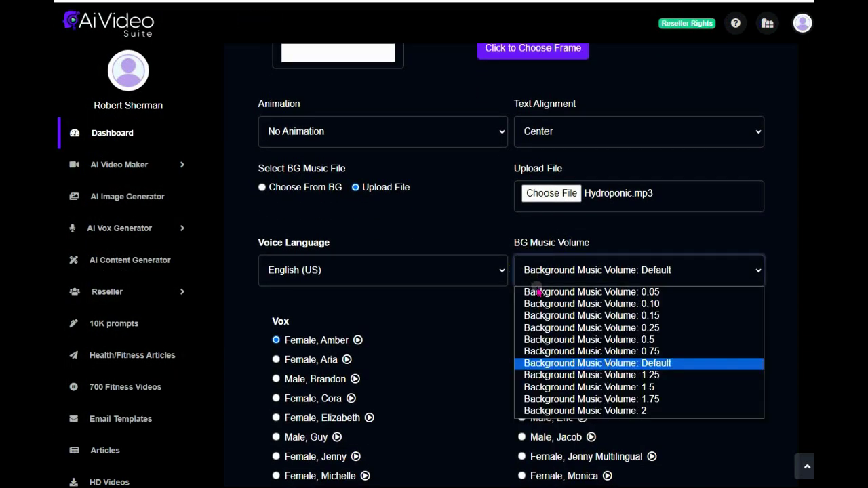
pyautogui.click(535, 291)
# - Select the male Guy narration voice
pyautogui.scroll(-1, 442, 335)
pyautogui.scroll(-1, 441, 336)
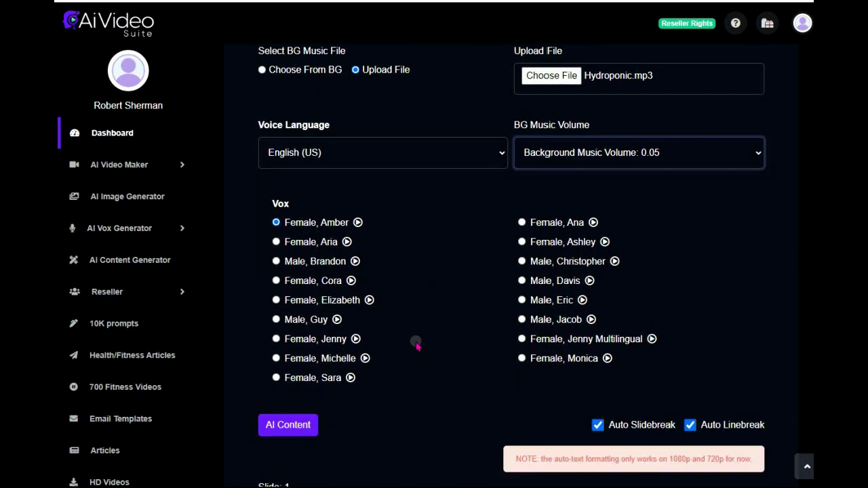
pyautogui.click(276, 319)
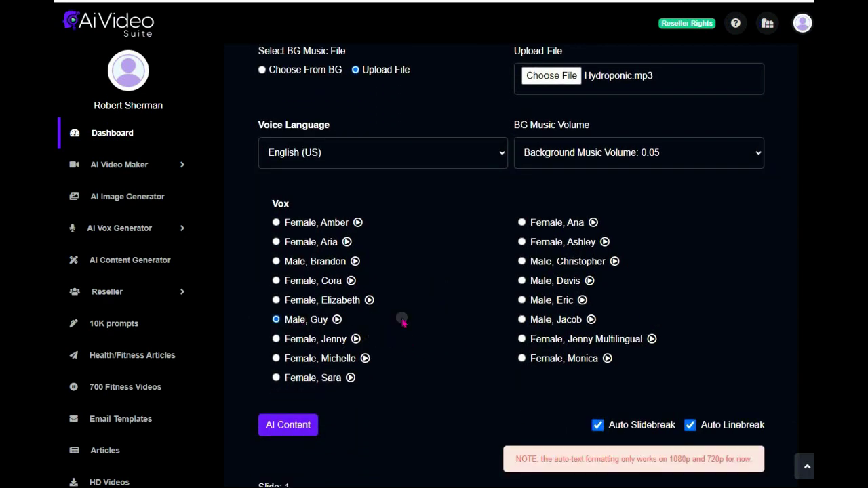
pyautogui.scroll(-1, 504, 326)
pyautogui.scroll(-1, 504, 325)
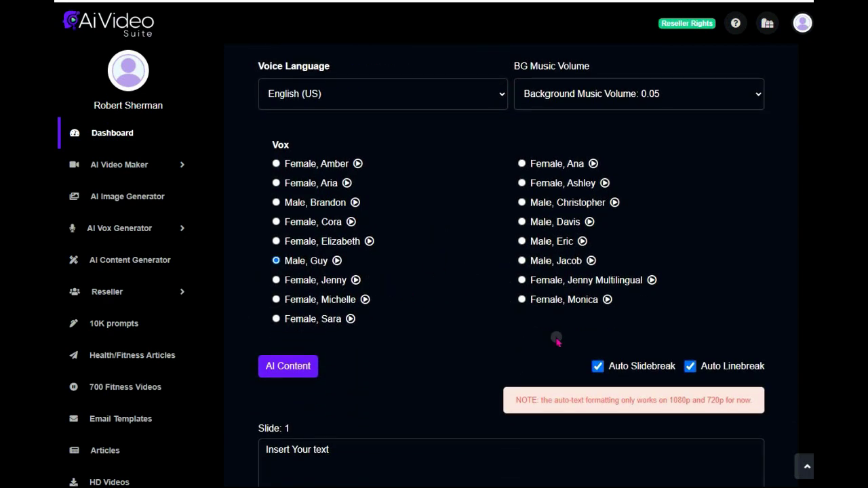
# - Generate an Explainer/Tutorial AI script on 'How to Evaluate a Treadmill Before You Buy'
pyautogui.click(274, 370)
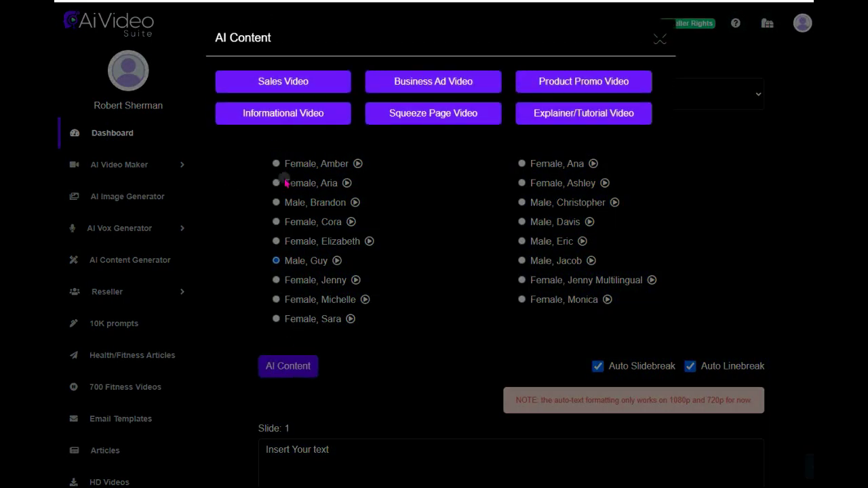
pyautogui.click(571, 111)
pyautogui.click(264, 122)
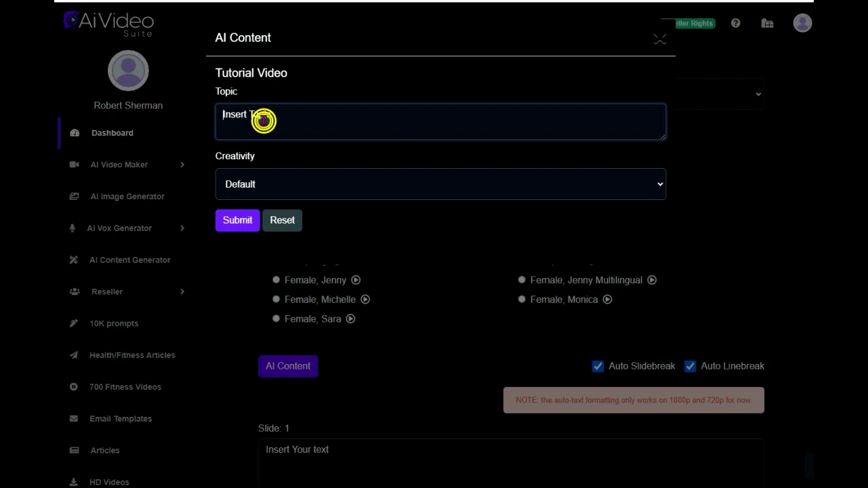
pyautogui.write('How to Evaluate a Treadmill Before You Buy')
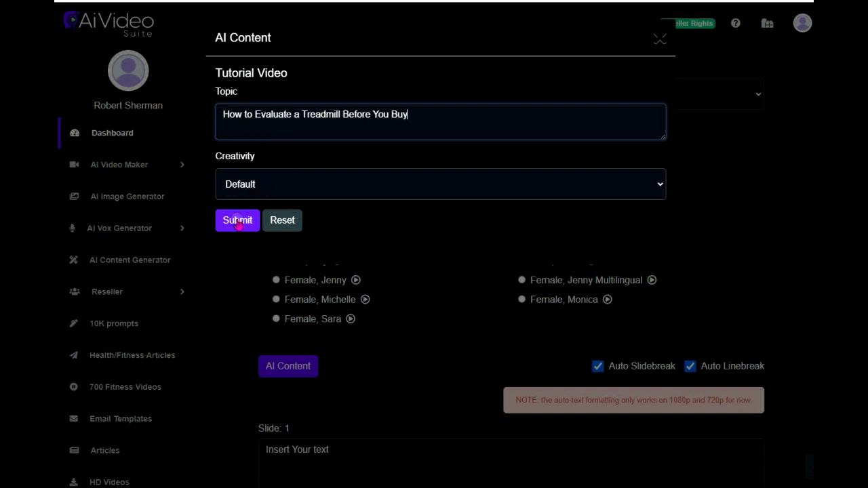
pyautogui.click(238, 221)
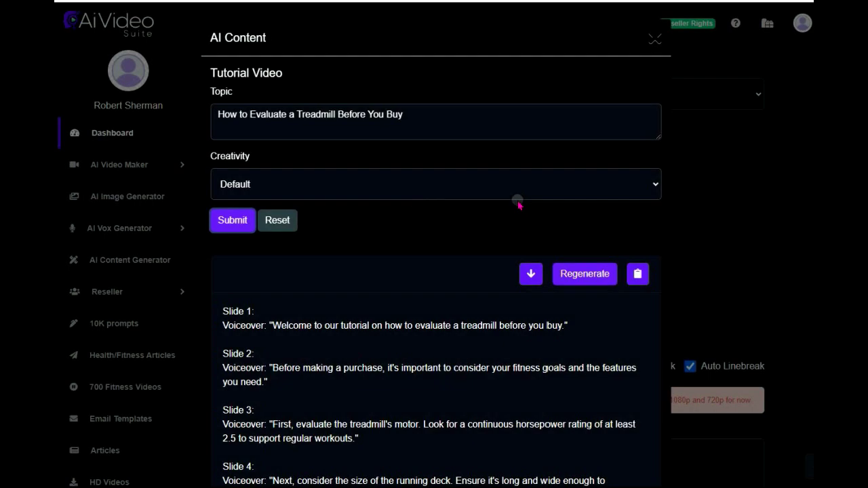
# - Scroll down through the generated treadmill tutorial script to review it
pyautogui.scroll(-1, 522, 342)
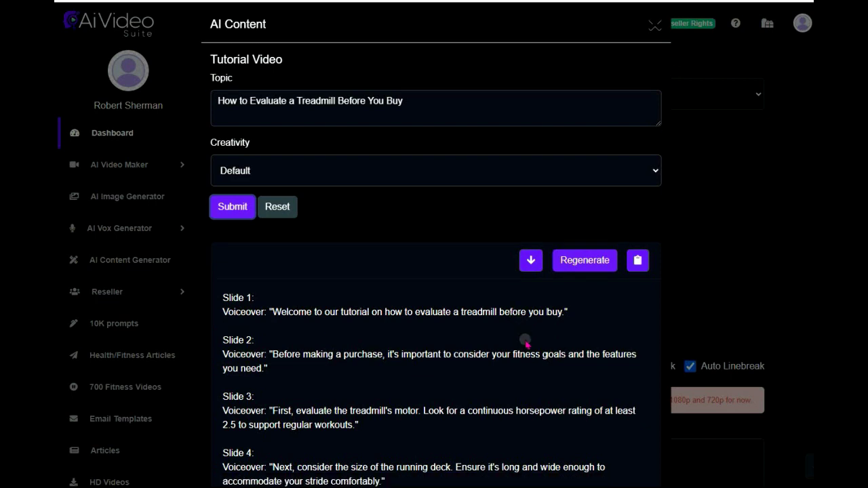
pyautogui.scroll(-1, 519, 341)
pyautogui.scroll(-1, 519, 344)
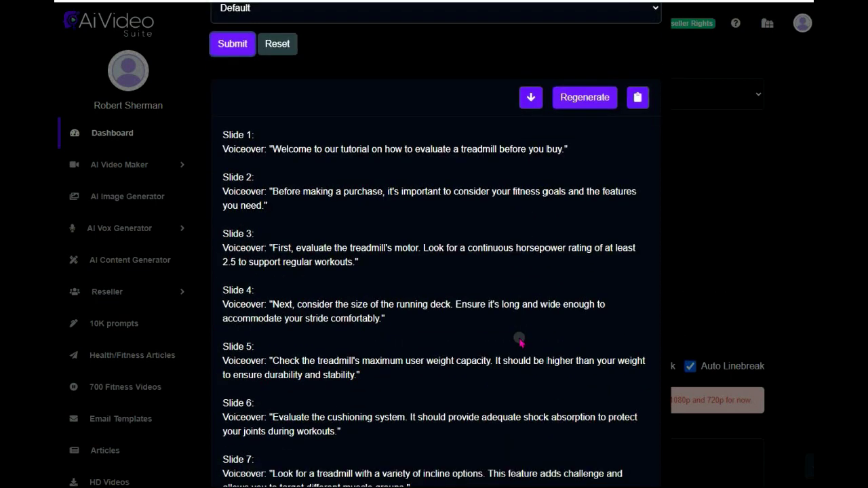
pyautogui.scroll(-1, 521, 345)
pyautogui.scroll(-2, 522, 346)
pyautogui.scroll(-1, 522, 345)
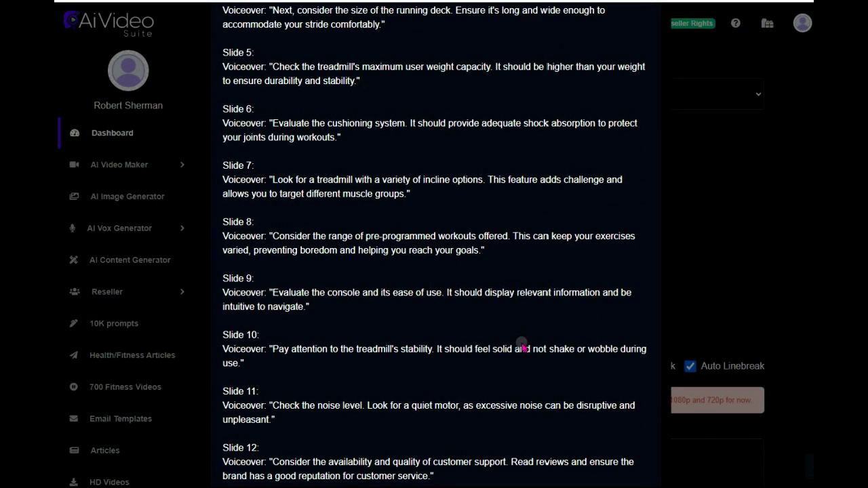
pyautogui.scroll(-1, 522, 346)
pyautogui.scroll(-2, 522, 346)
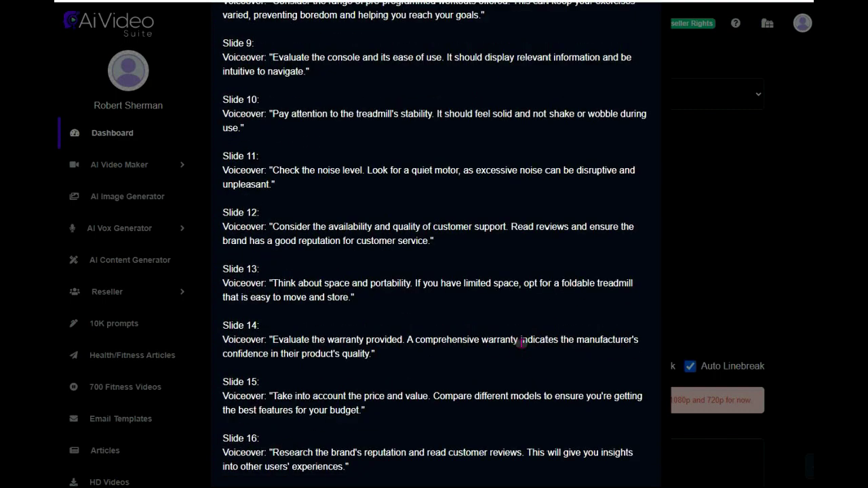
pyautogui.scroll(-1, 522, 342)
pyautogui.scroll(-1, 522, 344)
pyautogui.scroll(-1, 522, 347)
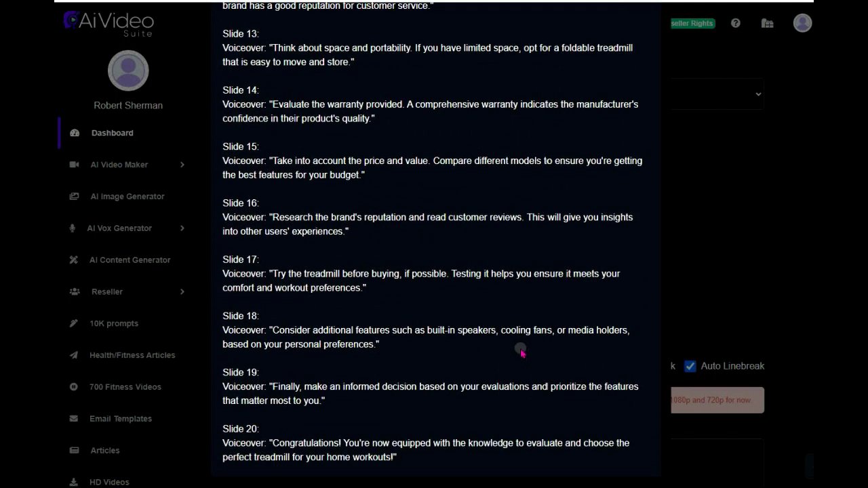
pyautogui.scroll(-1, 522, 352)
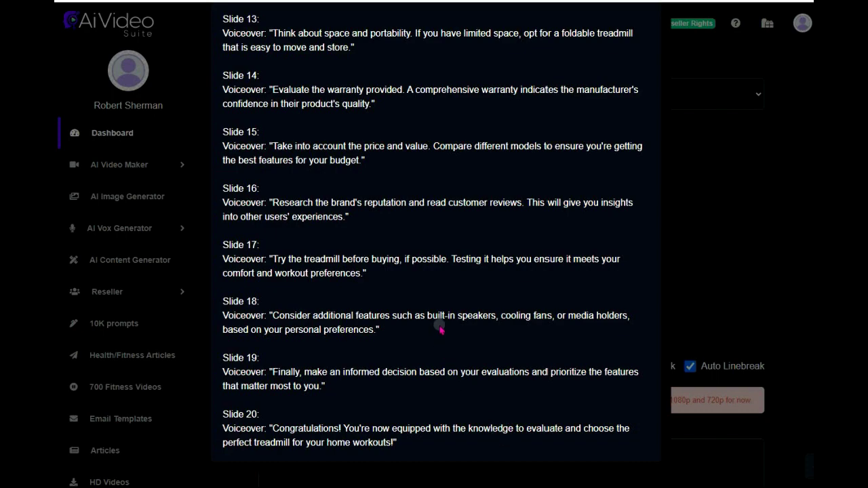
# - Insert the generated script into the video's slide boxes
pyautogui.scroll(3, 429, 306)
pyautogui.scroll(2, 429, 305)
pyautogui.scroll(2, 429, 304)
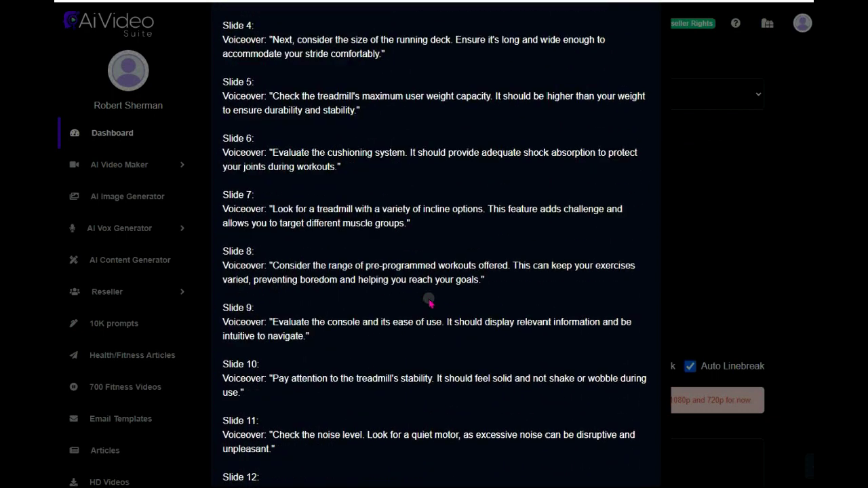
pyautogui.scroll(2, 430, 304)
pyautogui.scroll(3, 430, 304)
pyautogui.scroll(2, 434, 300)
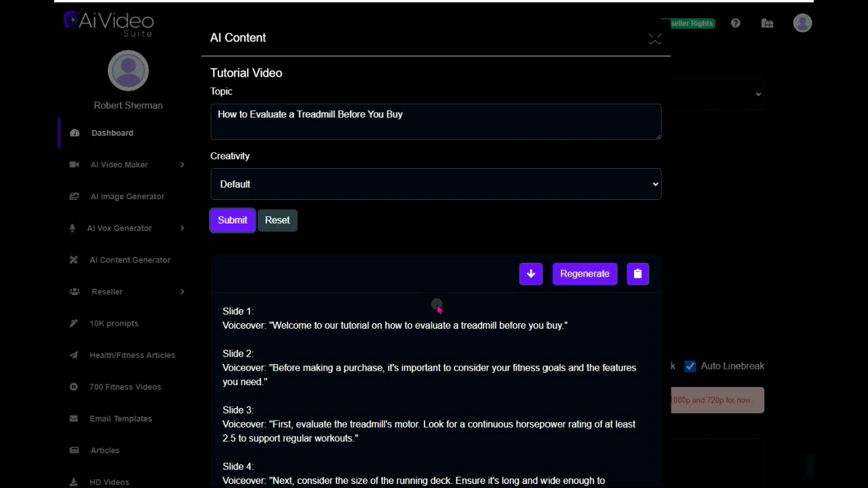
pyautogui.click(530, 272)
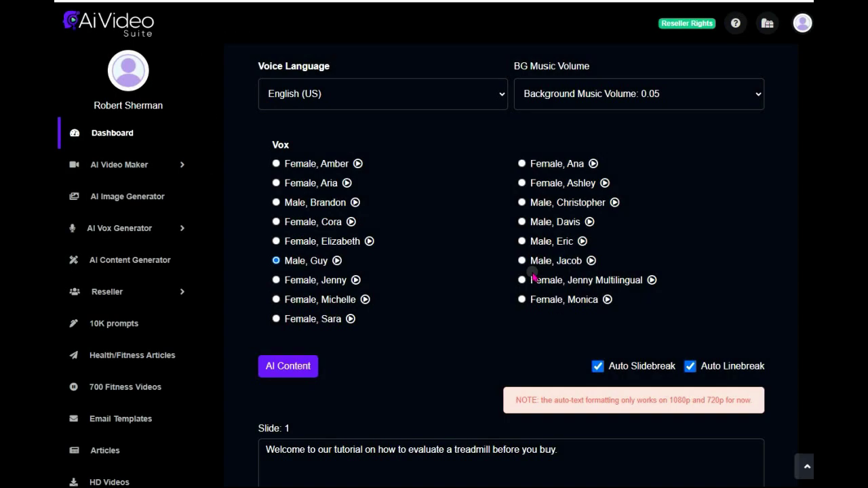
pyautogui.scroll(-1, 502, 292)
pyautogui.scroll(-2, 500, 296)
pyautogui.scroll(-2, 502, 305)
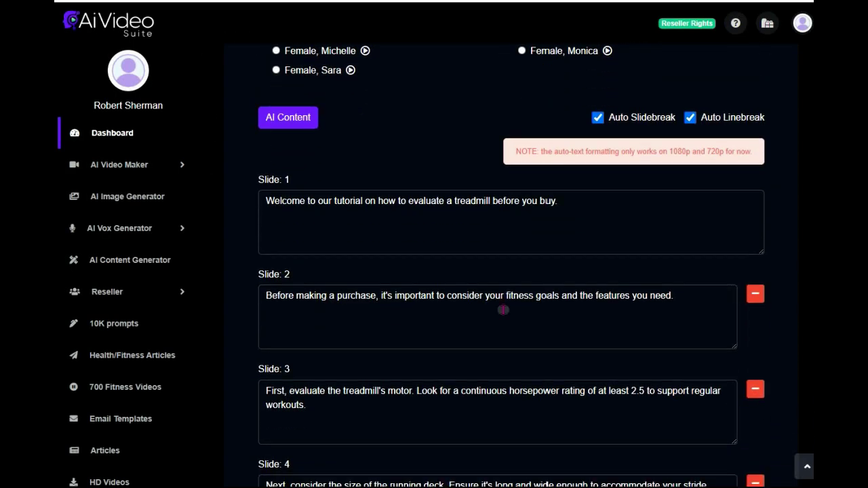
pyautogui.scroll(-1, 503, 308)
pyautogui.scroll(-3, 511, 306)
pyautogui.scroll(-3, 516, 312)
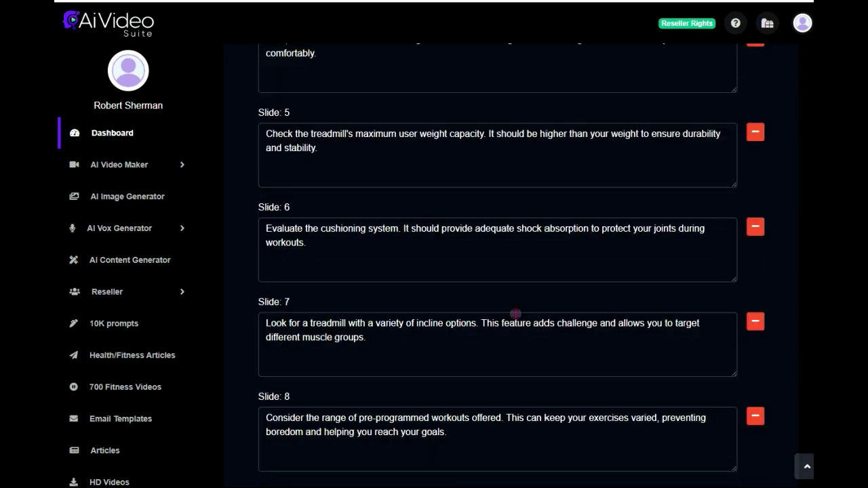
pyautogui.scroll(-3, 515, 315)
pyautogui.scroll(-1, 518, 318)
pyautogui.scroll(-3, 518, 318)
pyautogui.scroll(-1, 519, 326)
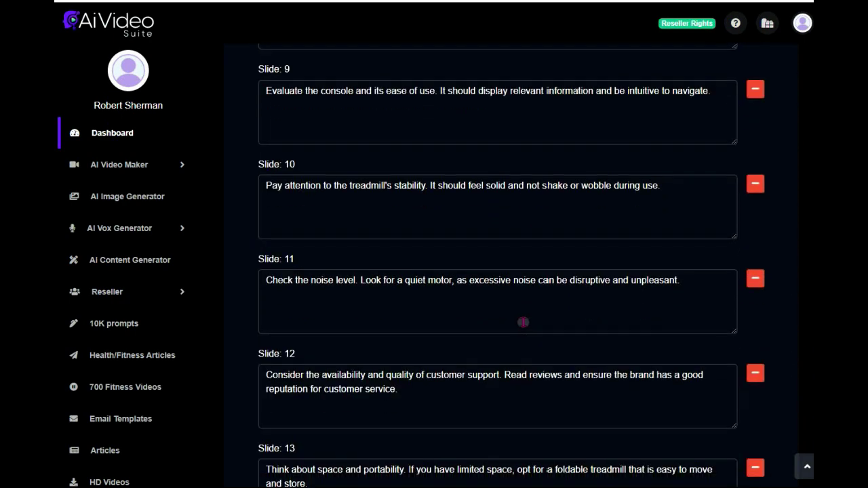
pyautogui.scroll(-1, 519, 322)
pyautogui.scroll(-3, 519, 321)
pyautogui.scroll(-1, 524, 329)
pyautogui.scroll(-1, 525, 323)
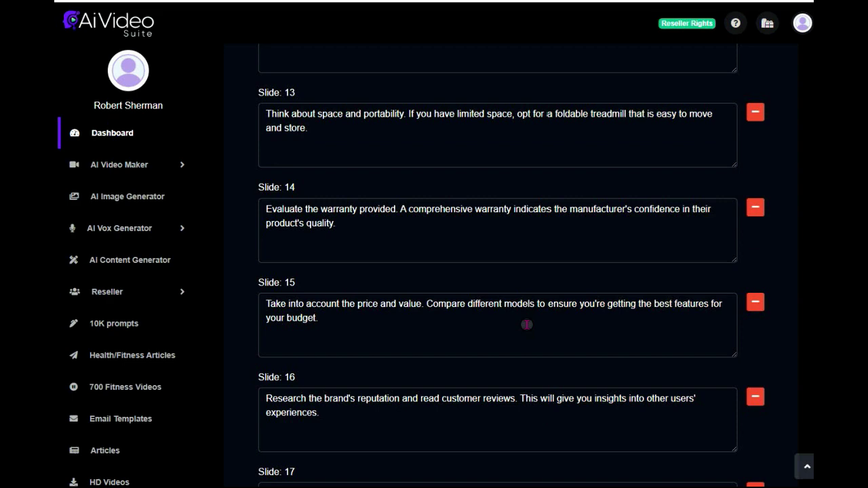
pyautogui.scroll(-3, 524, 325)
pyautogui.scroll(-3, 526, 328)
pyautogui.scroll(-2, 525, 336)
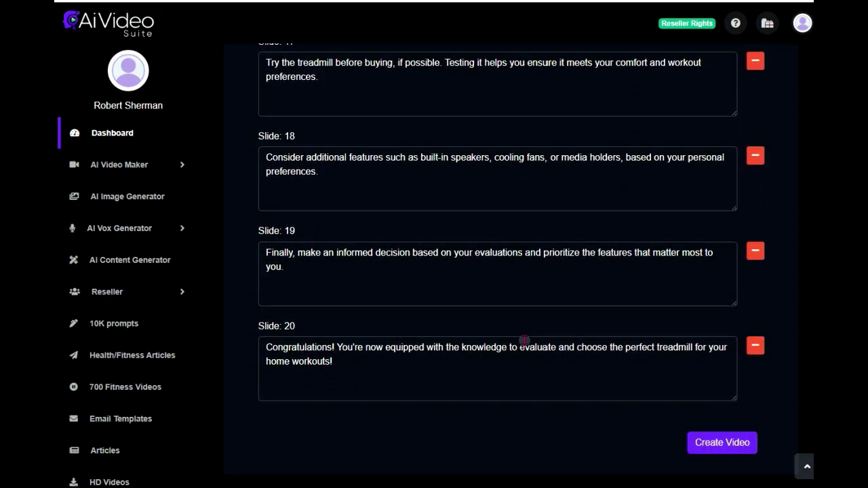
# - Create the video from the 20 treadmill script slides
pyautogui.click(723, 441)
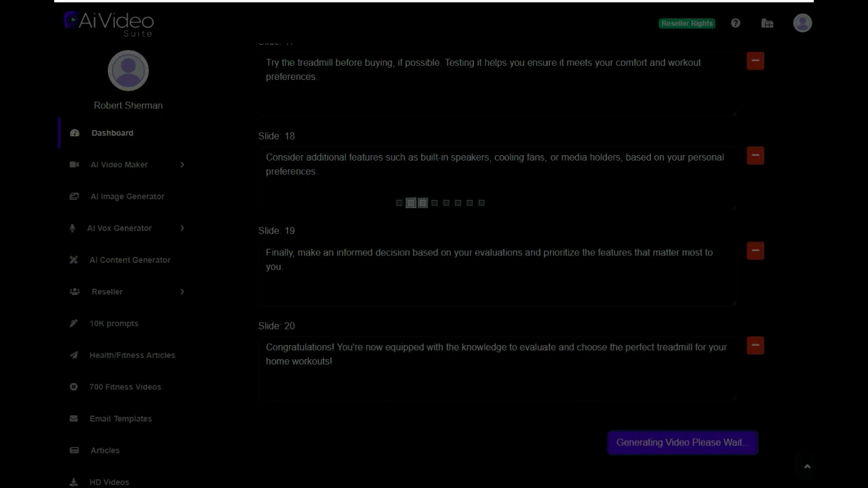
pyautogui.press('super+alt+d')
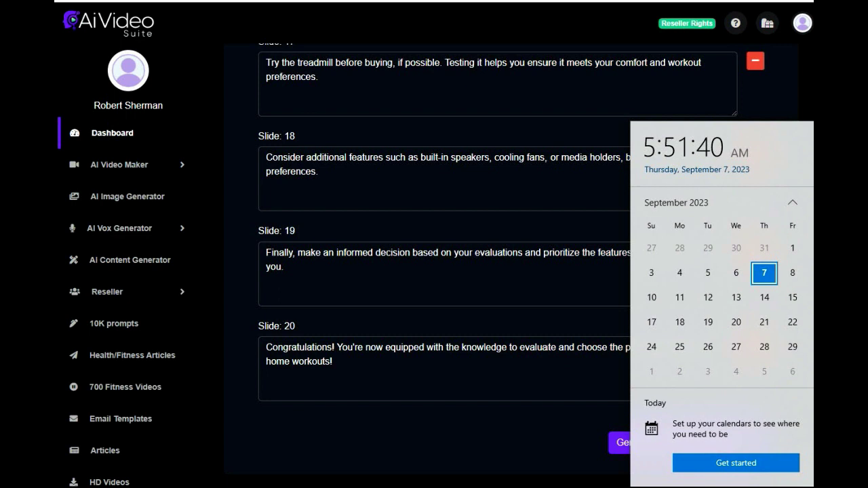
pyautogui.press('Escape')
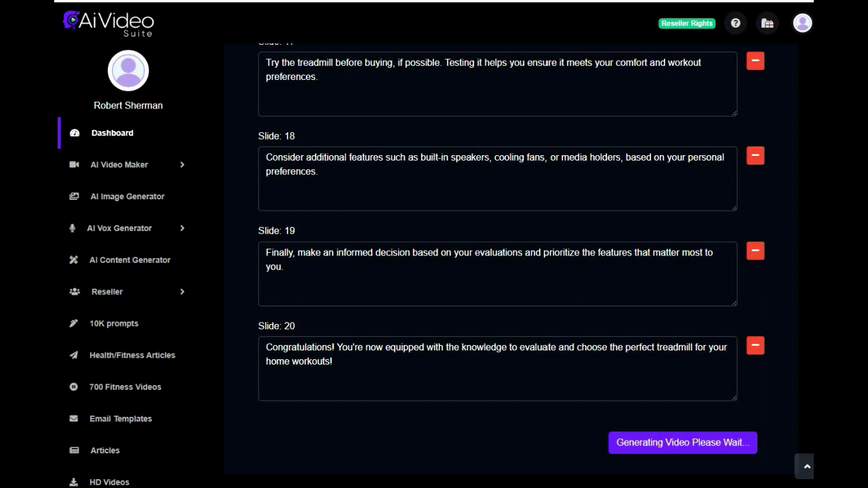
pyautogui.press('super+alt+d')
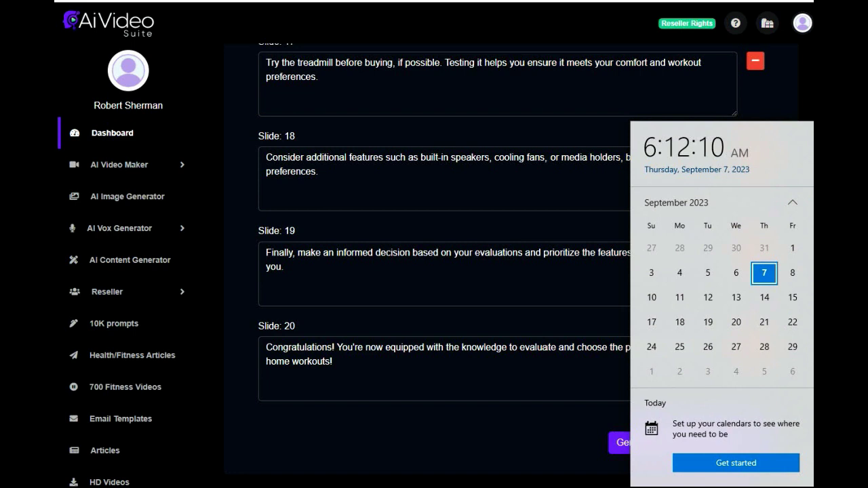
pyautogui.press('Escape')
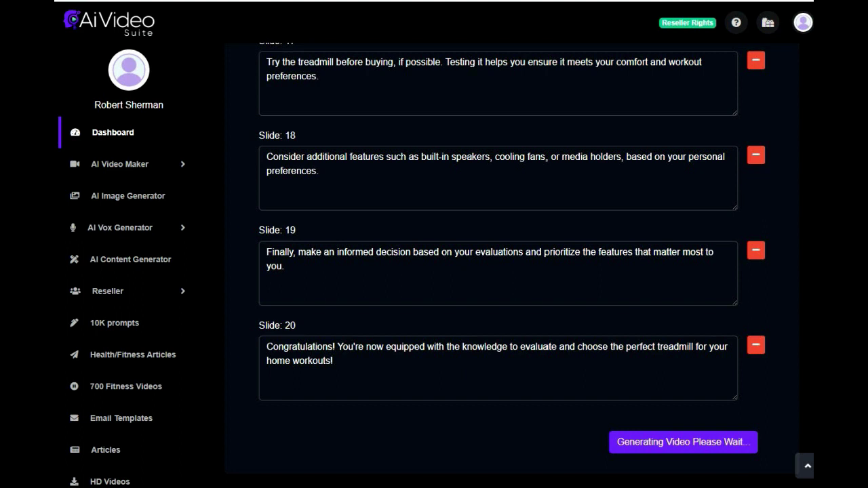
pyautogui.press('super+alt+d')
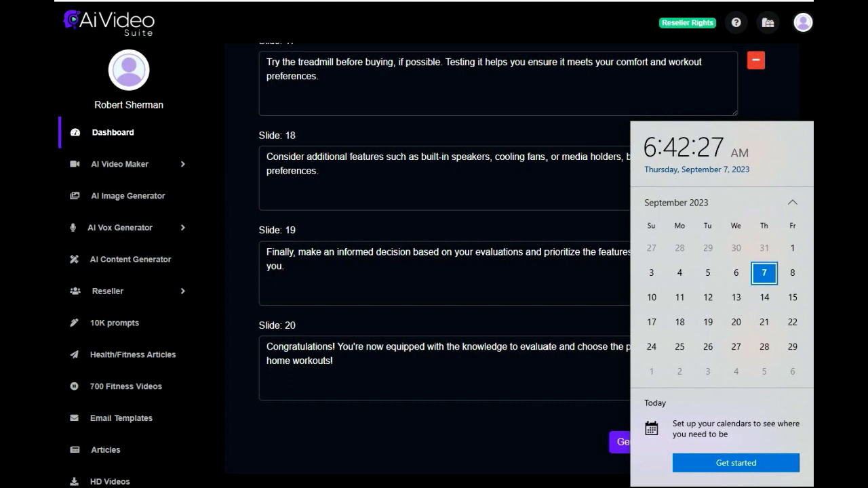
pyautogui.press('Escape')
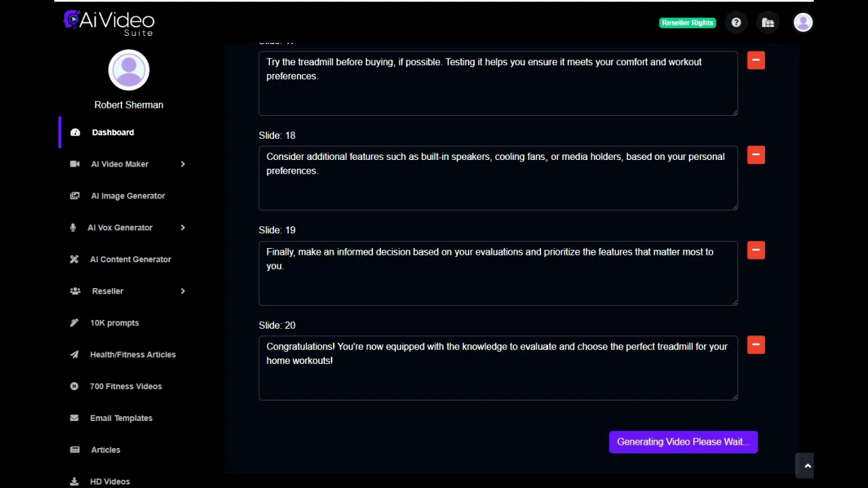
pyautogui.press('super+alt+d')
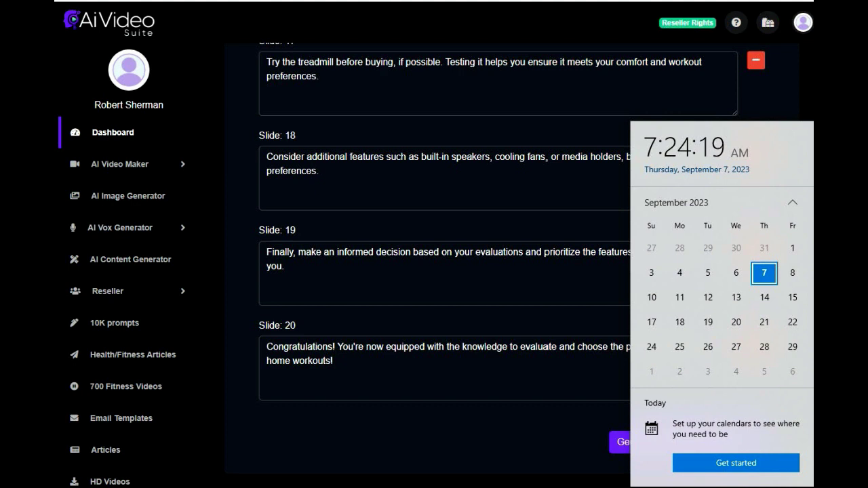
pyautogui.press('Escape')
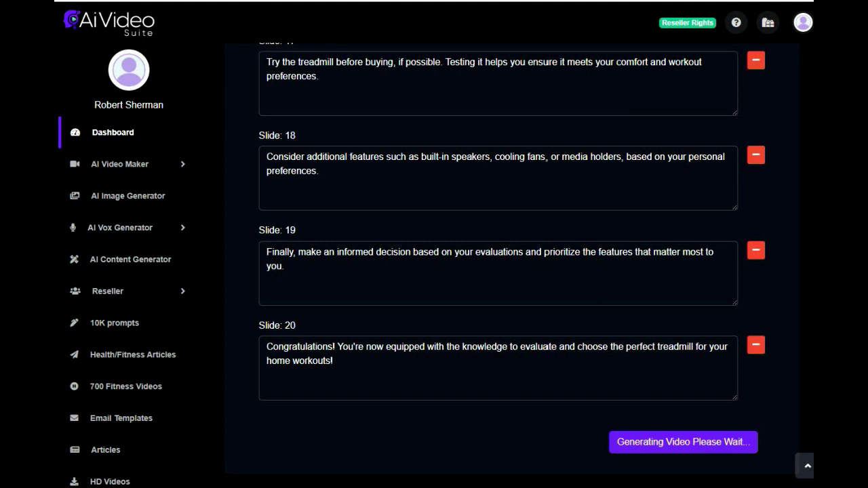
pyautogui.press('super+alt+d')
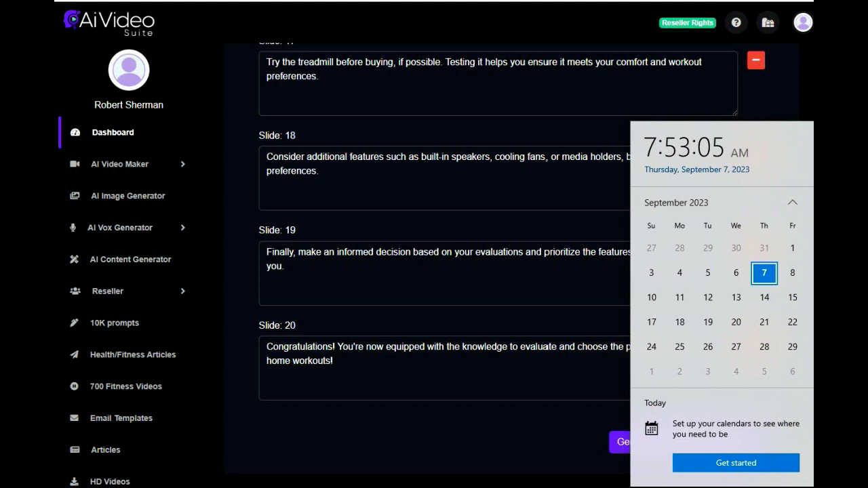
pyautogui.press('Escape')
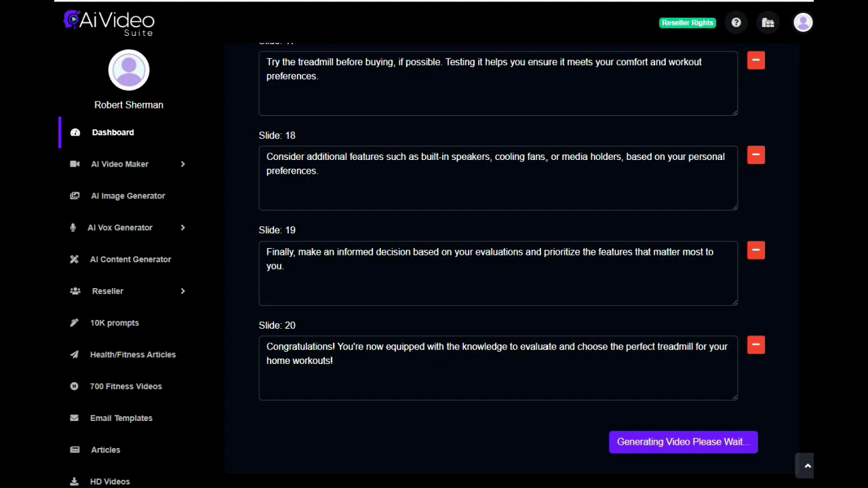
pyautogui.press('super+alt+d')
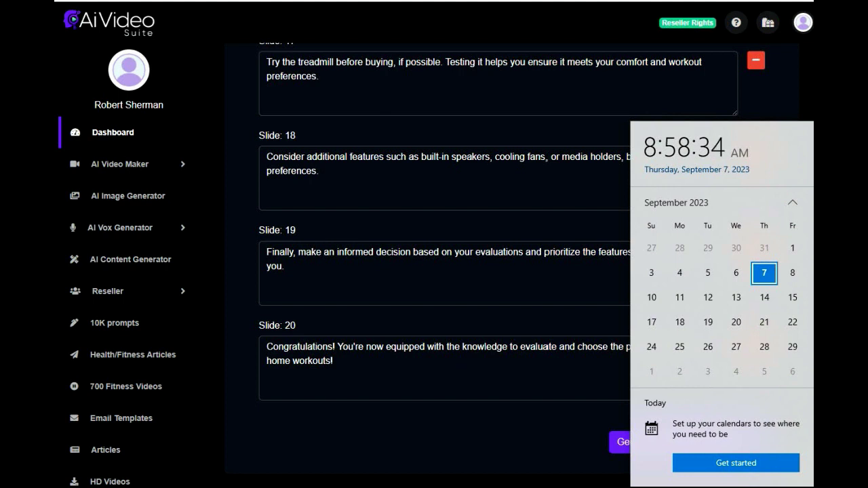
pyautogui.press('Escape')
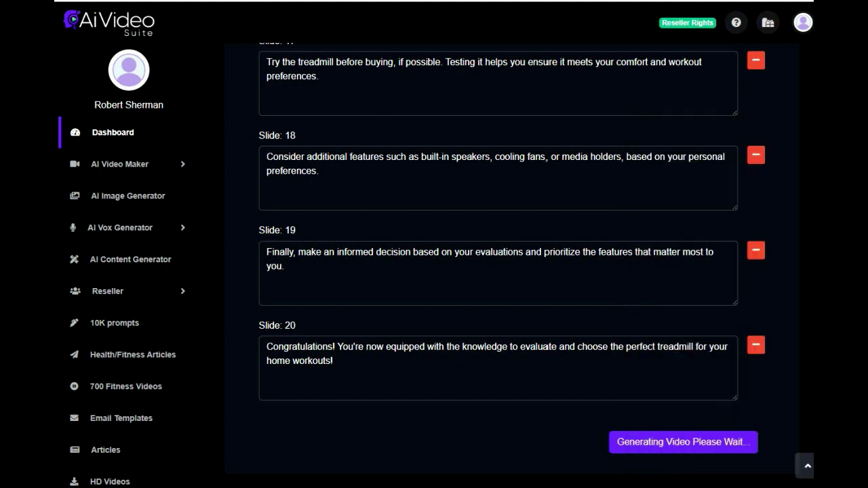
# - Leave the stalled generation page by going back to the Dashboard
pyautogui.click(102, 135)
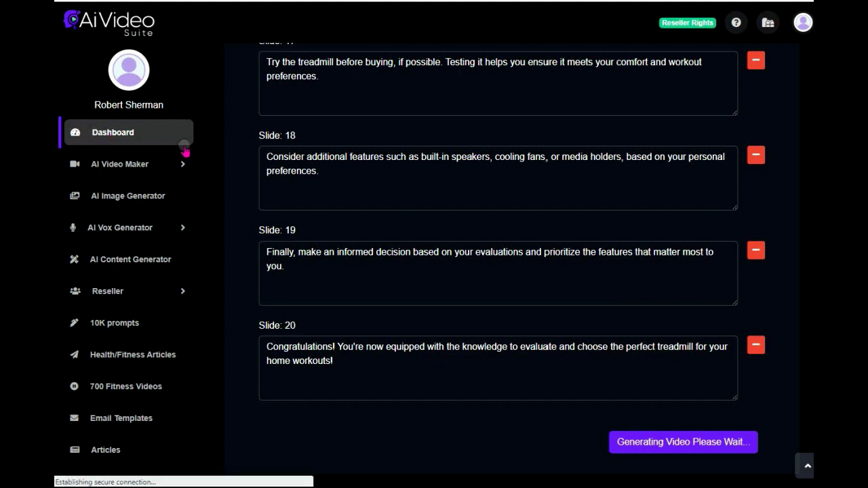
pyautogui.click(115, 137)
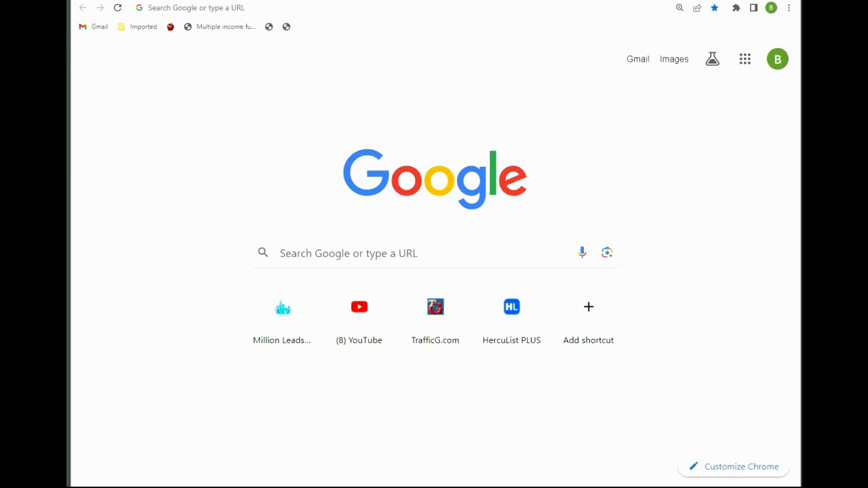
# - Open the AI Video Suite bookmark from Imported bookmarks > Video/Voice
pyautogui.click(142, 27)
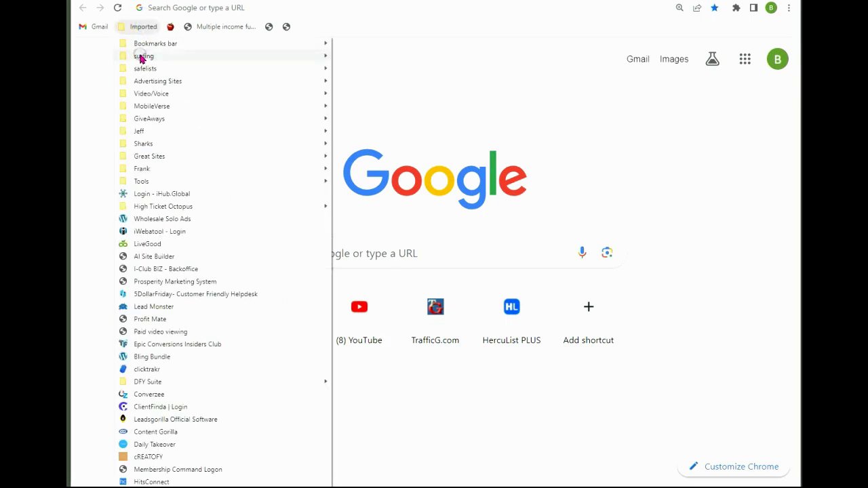
pyautogui.click(144, 94)
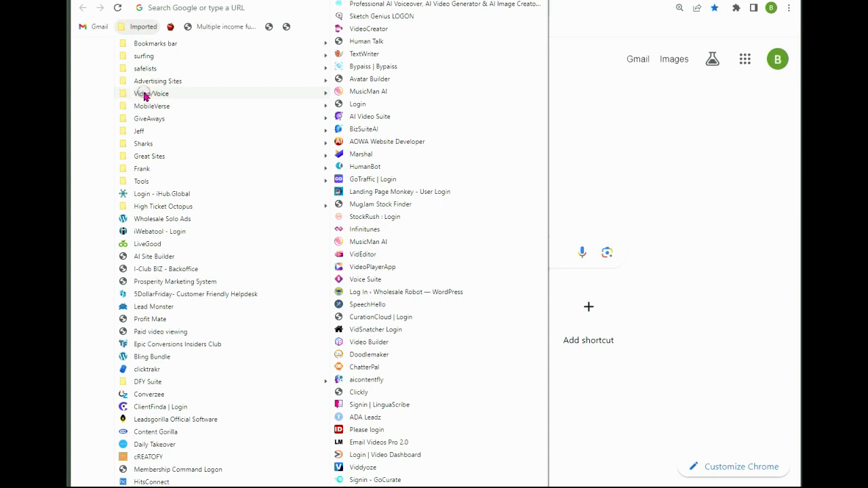
pyautogui.click(370, 120)
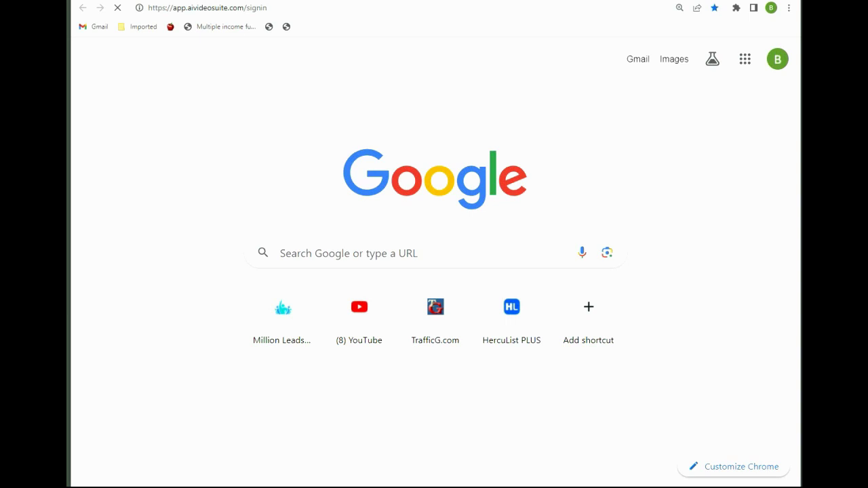
pyautogui.press('super+alt+d')
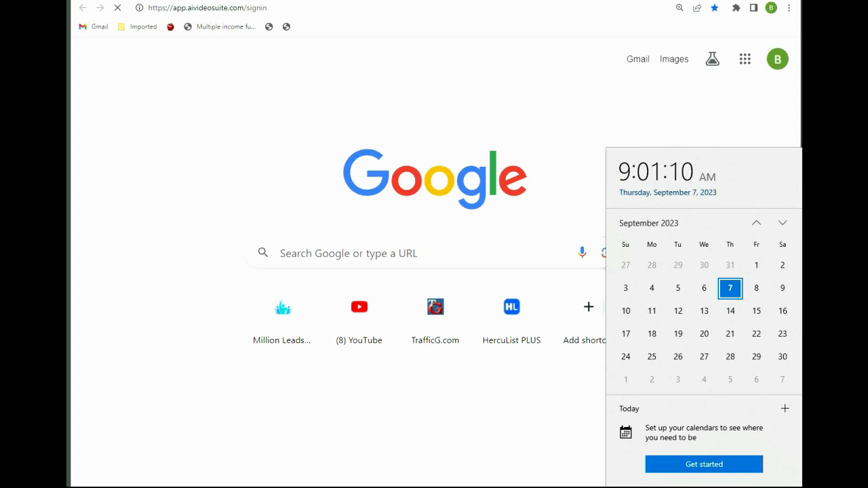
pyautogui.press('Escape')
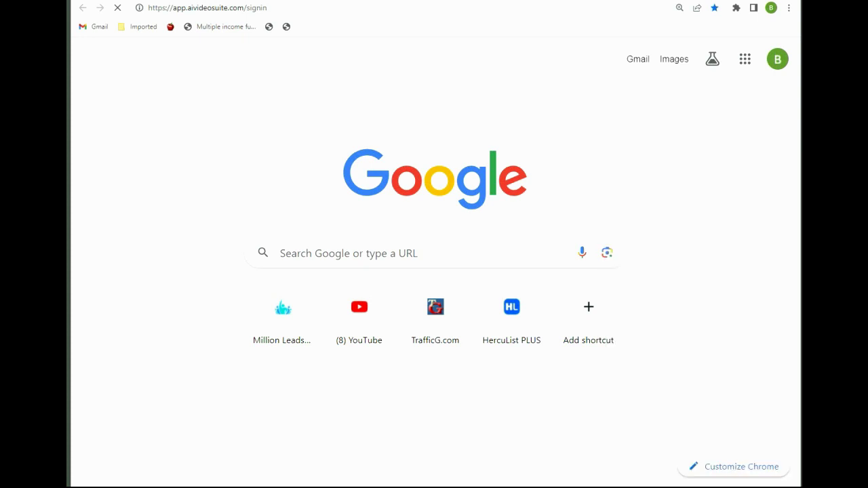